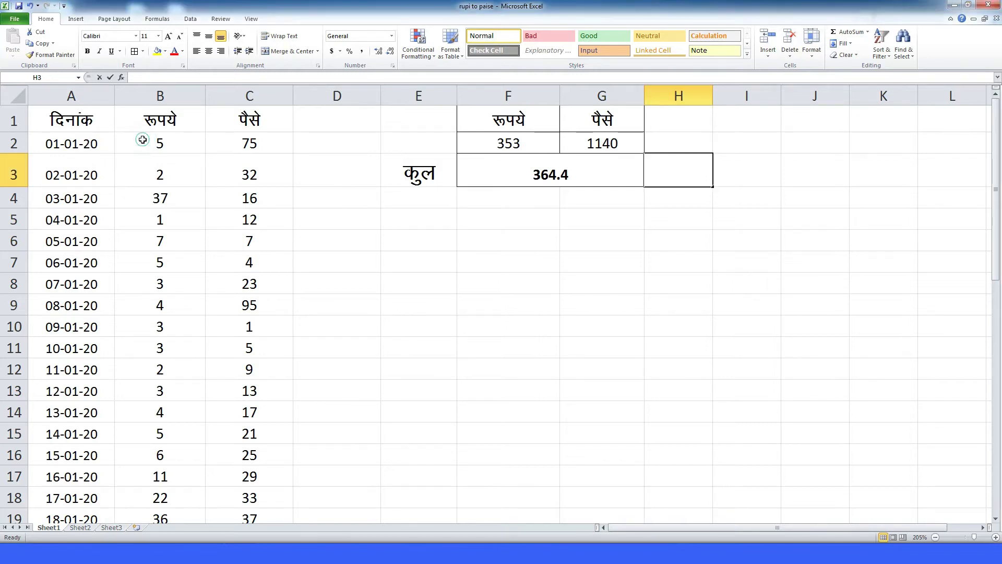
Examine the daily rupee and paise entries down to 31-01-20 and the SUM formula in the paise total cell C33.
{"action": "left_click", "coordinate": [178, 140]}
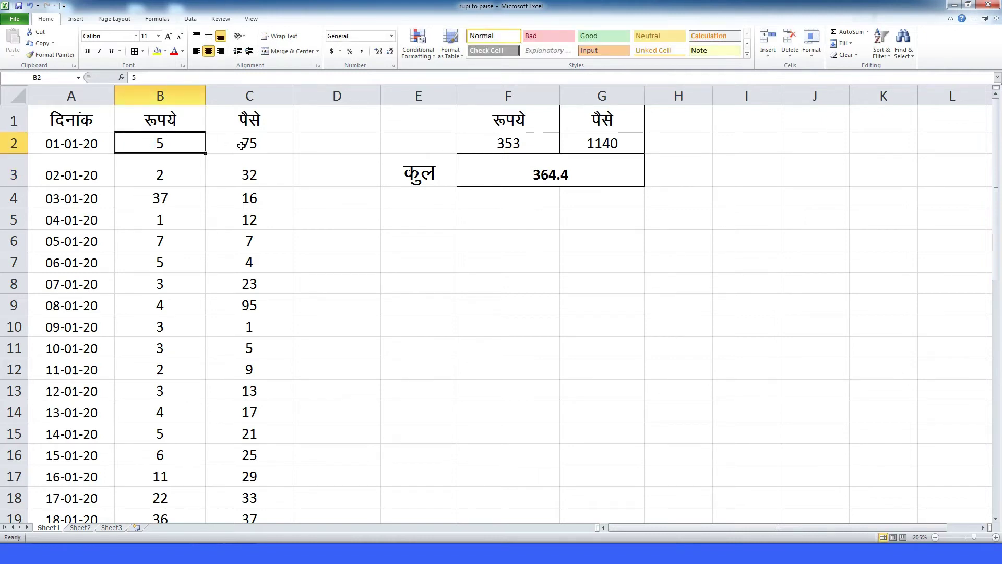
{"action": "left_click", "coordinate": [163, 180]}
{"action": "left_click", "coordinate": [228, 169]}
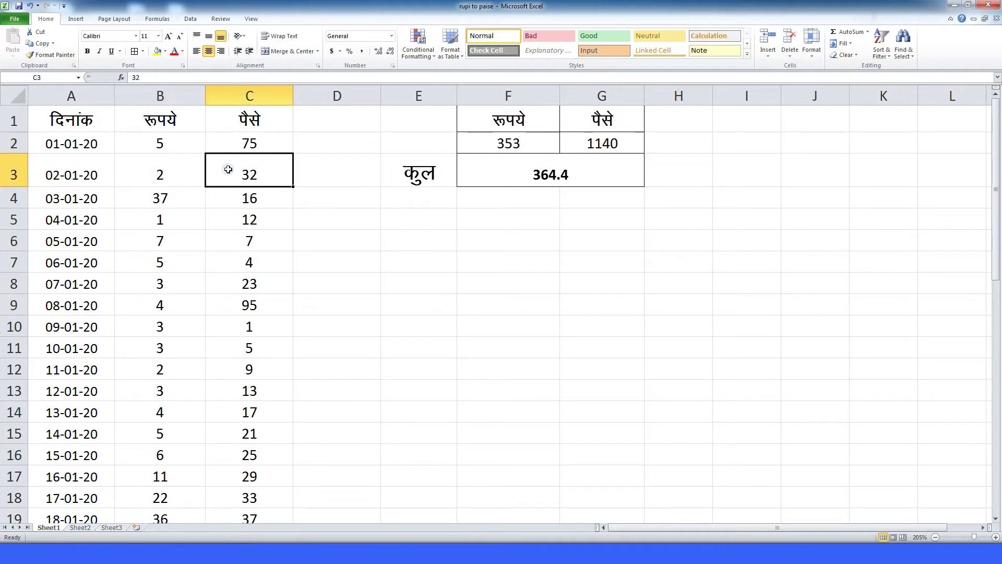
{"action": "scroll", "coordinate": [204, 235], "scroll_direction": "down", "scroll_amount": 9}
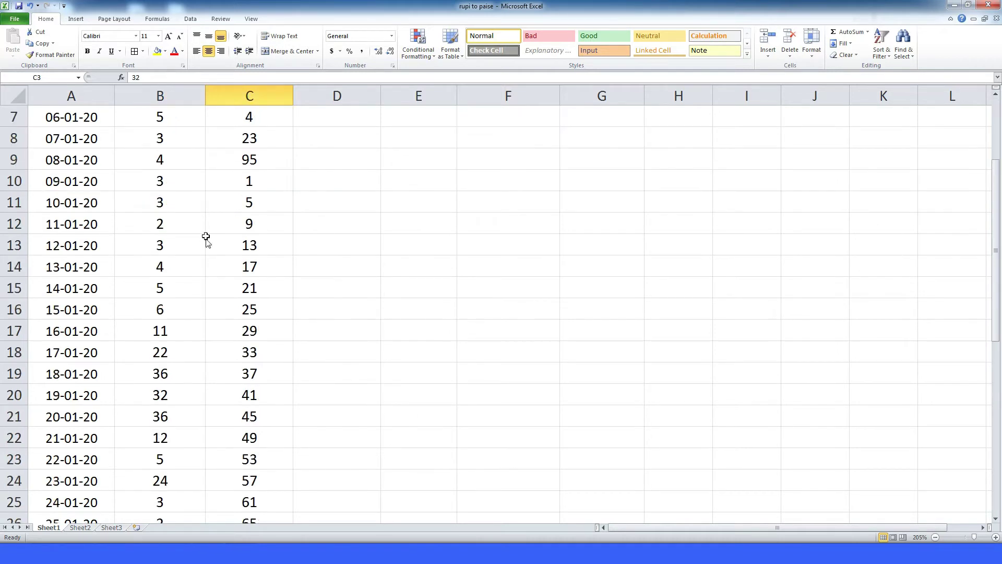
{"action": "scroll", "coordinate": [202, 250], "scroll_direction": "up", "scroll_amount": 2}
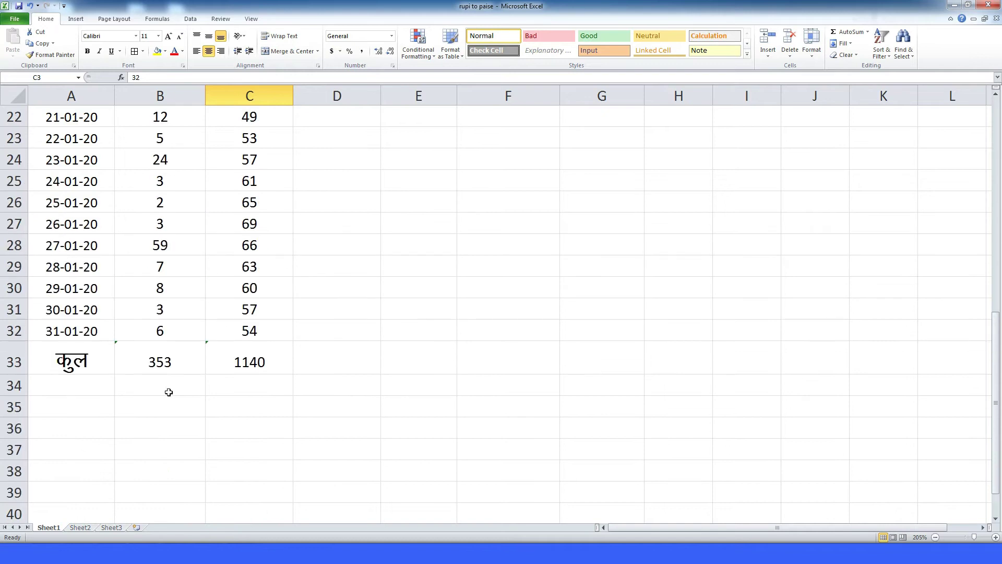
{"action": "left_click", "coordinate": [162, 330]}
{"action": "left_click", "coordinate": [233, 331]}
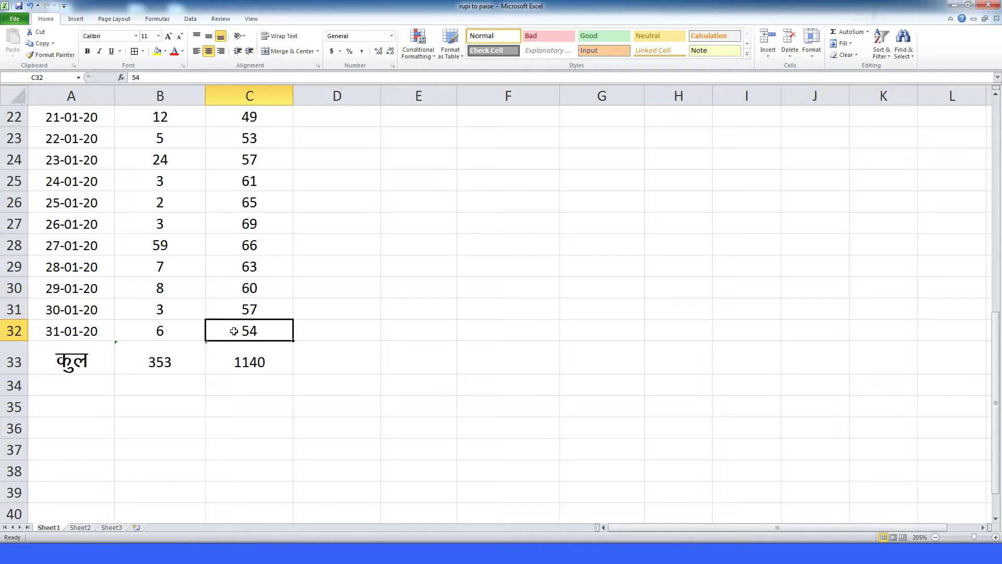
{"action": "left_click", "coordinate": [253, 360]}
{"action": "double_click", "coordinate": [257, 364]}
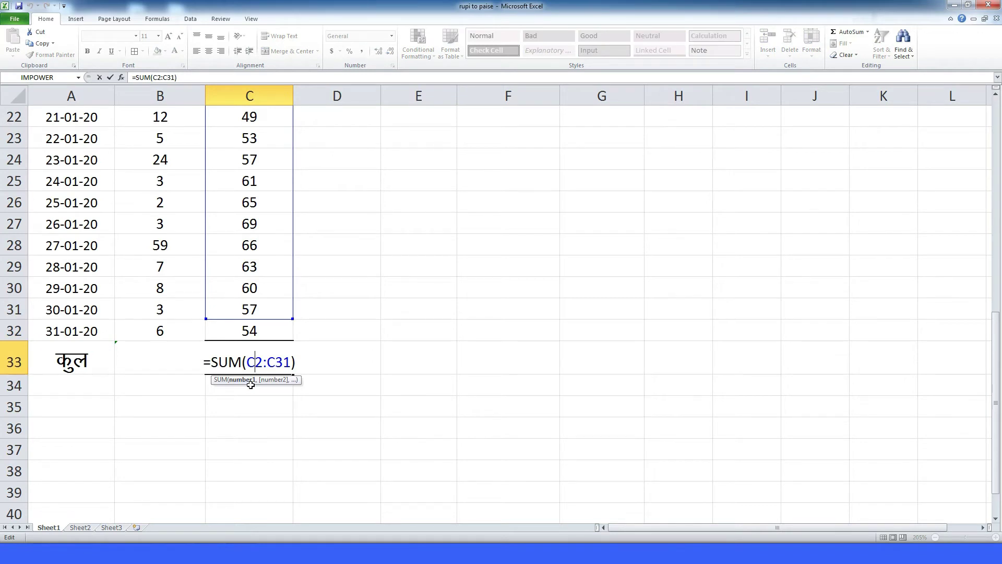
{"action": "key", "text": "Return"}
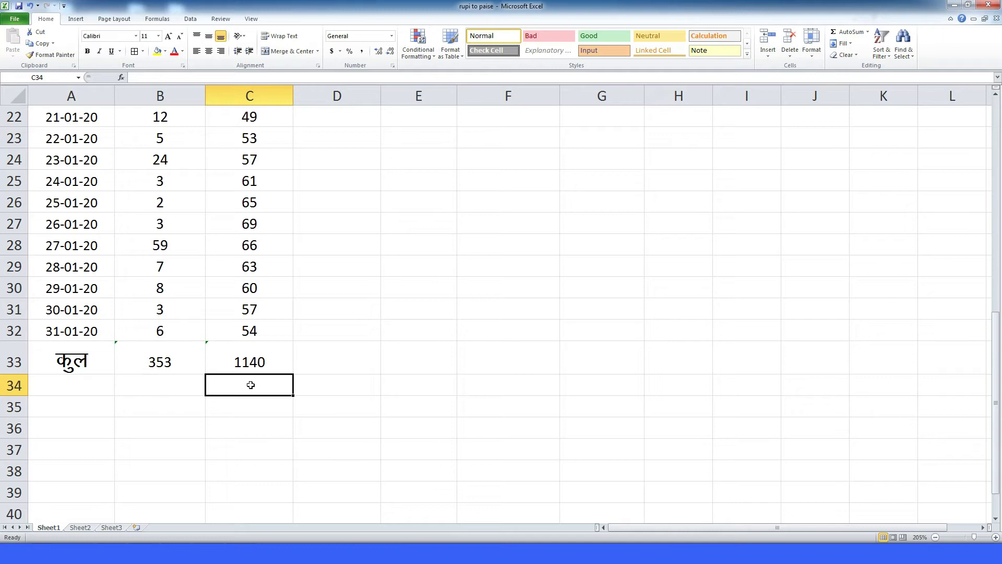
Extend the rupee total in B33 to include the last day, making the formula =SUM(B2:B32).
{"action": "left_click", "coordinate": [173, 359]}
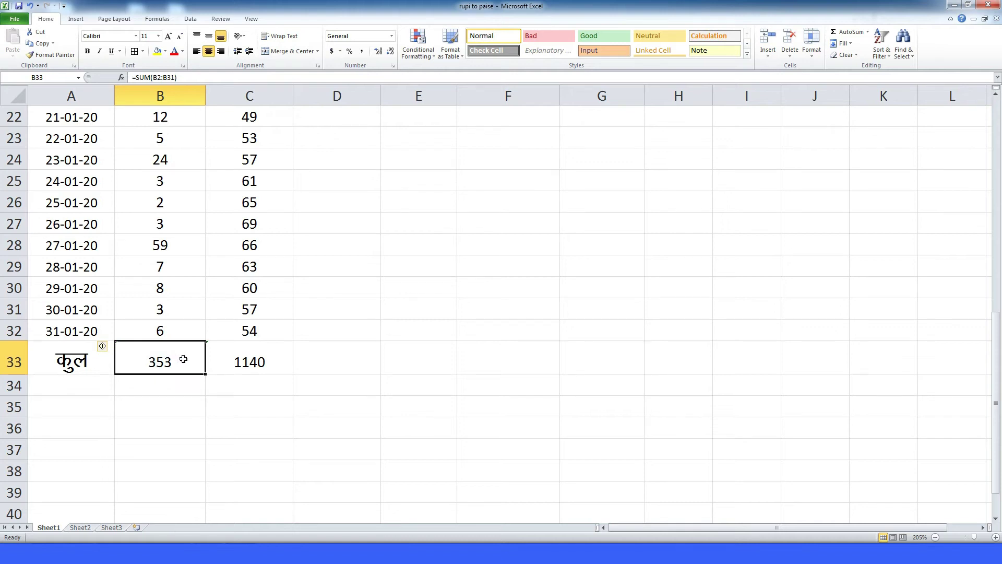
{"action": "double_click", "coordinate": [187, 361]}
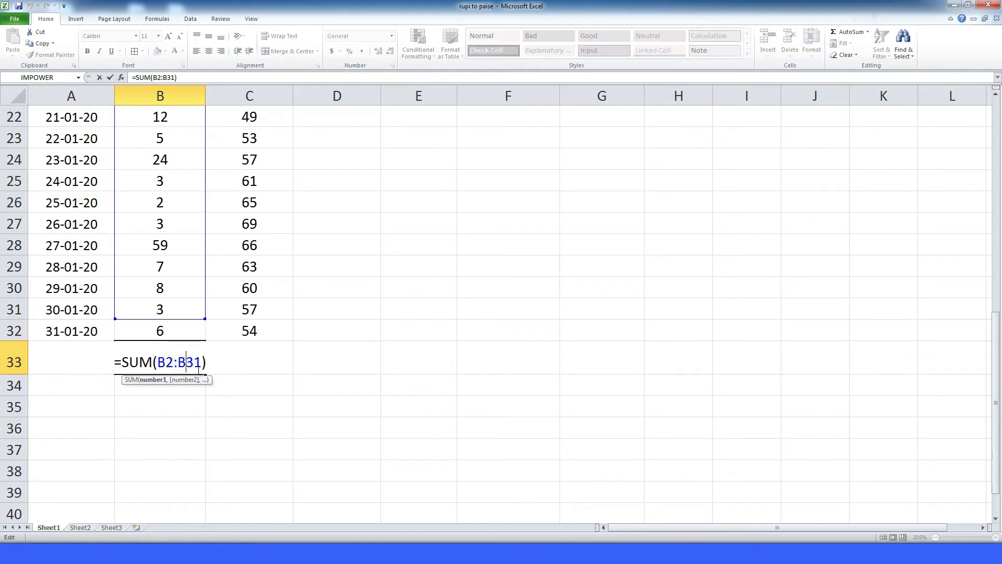
{"action": "key", "text": "Return"}
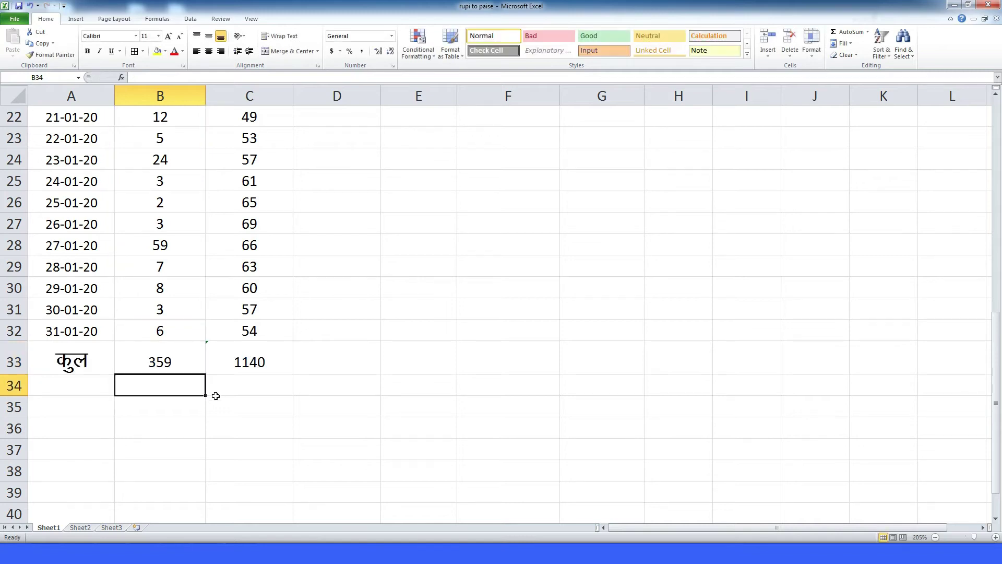
Review the rupee and paise totals in row 33 and the linked summary cells F2 and G2.
{"action": "scroll", "coordinate": [209, 413], "scroll_direction": "up", "scroll_amount": 7}
{"action": "scroll", "coordinate": [209, 414], "scroll_direction": "down", "scroll_amount": 7}
{"action": "left_click", "coordinate": [262, 358]}
{"action": "left_click", "coordinate": [170, 358]}
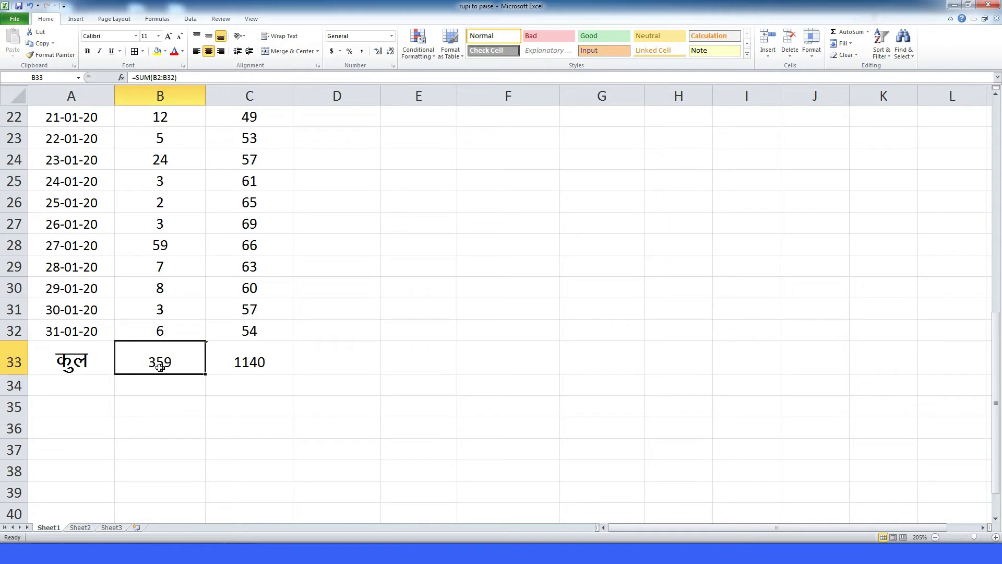
{"action": "scroll", "coordinate": [206, 405], "scroll_direction": "up", "scroll_amount": 3}
{"action": "scroll", "coordinate": [205, 405], "scroll_direction": "down", "scroll_amount": 3}
{"action": "left_click_drag", "start_coordinate": [80, 364], "coordinate": [222, 366]}
{"action": "scroll", "coordinate": [221, 366], "scroll_direction": "up", "scroll_amount": 7}
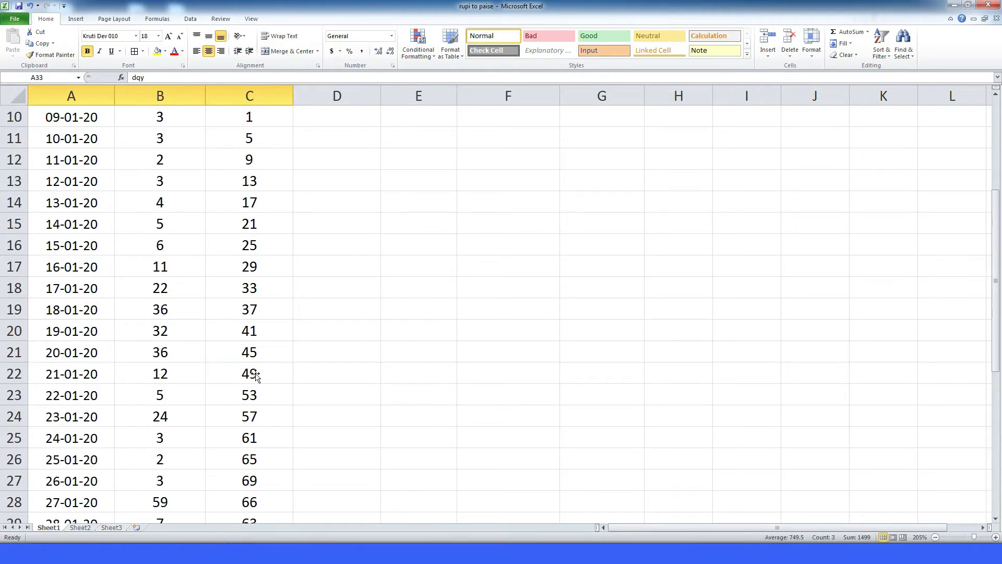
{"action": "left_click", "coordinate": [531, 141]}
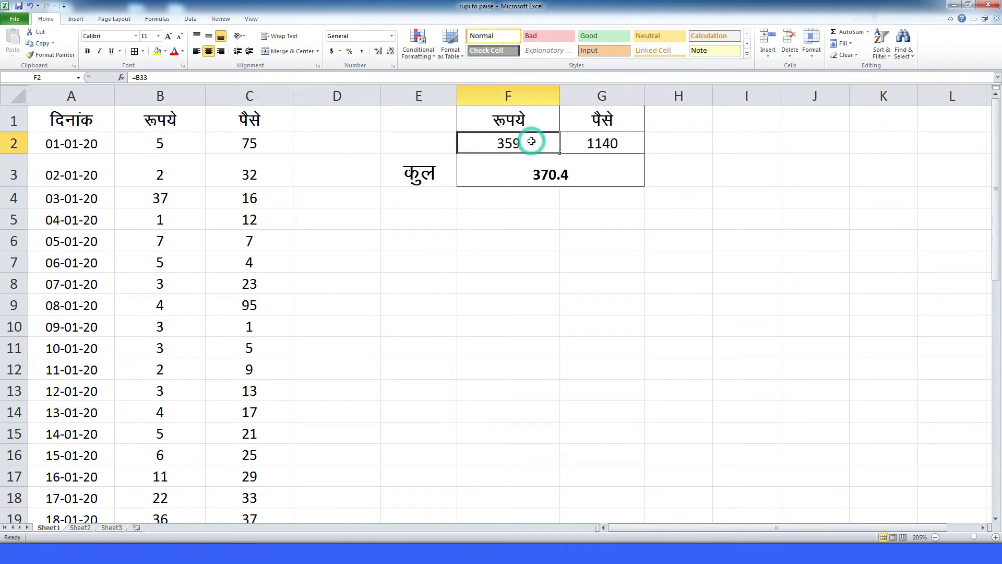
{"action": "left_click", "coordinate": [583, 143]}
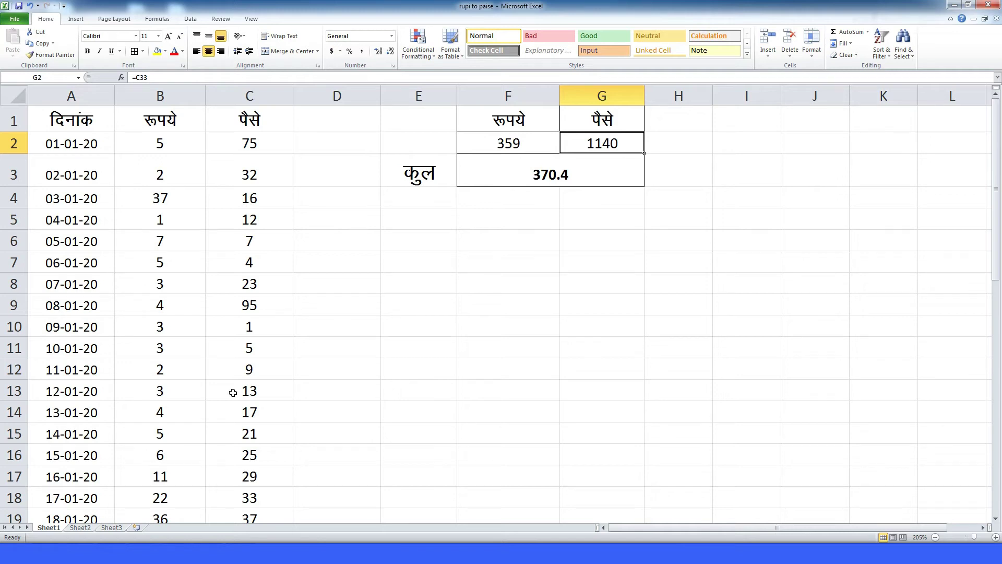
Read the three rupee-to-paise conversion instructions on Sheet2.
{"action": "left_click", "coordinate": [80, 527]}
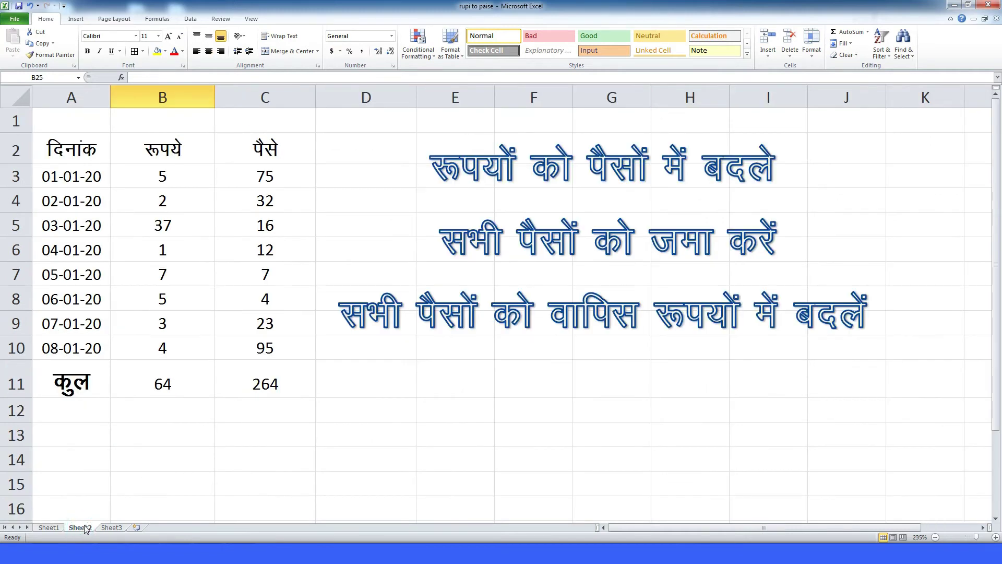
{"action": "left_click", "coordinate": [450, 429]}
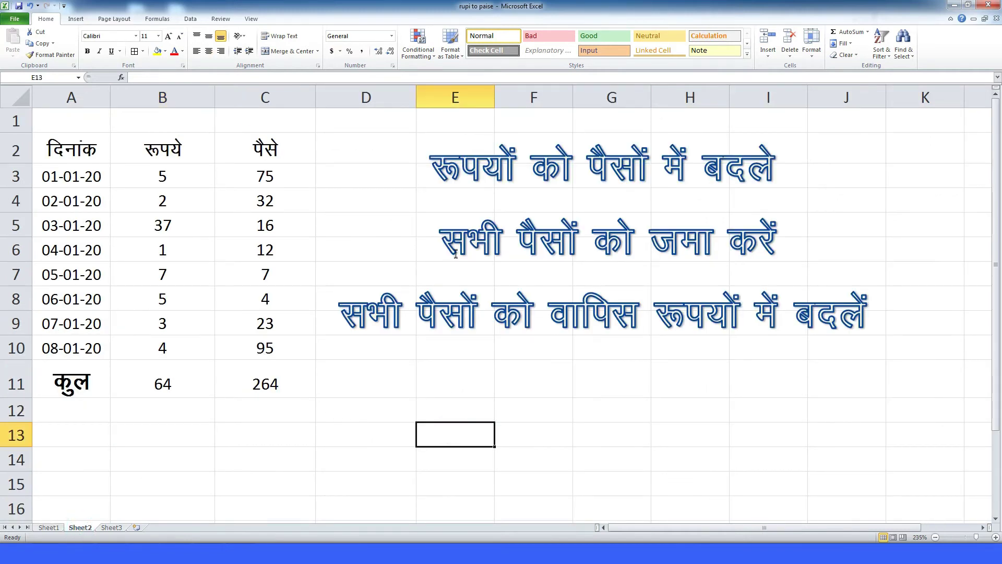
{"action": "left_click_drag", "start_coordinate": [470, 171], "coordinate": [702, 172]}
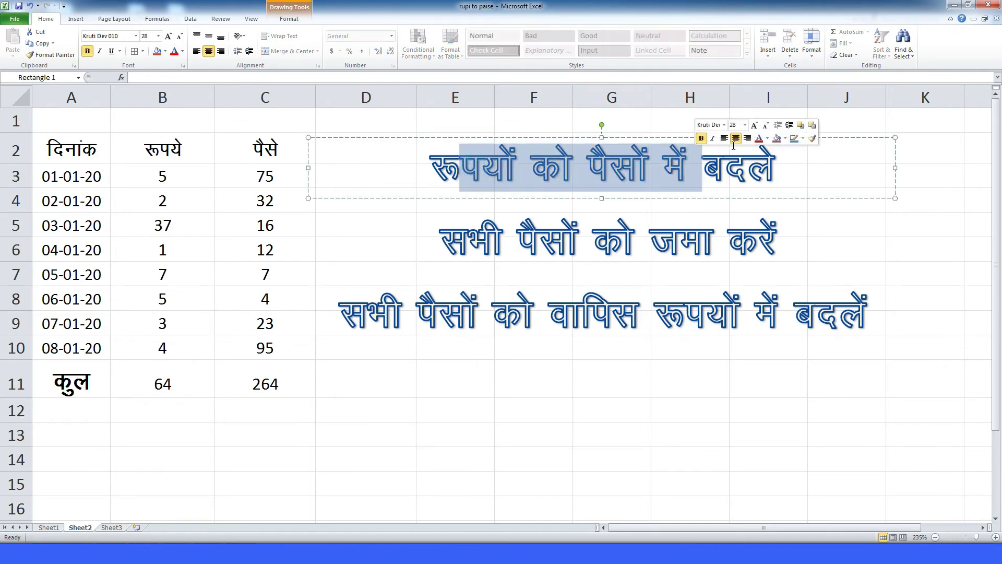
{"action": "left_click", "coordinate": [483, 390]}
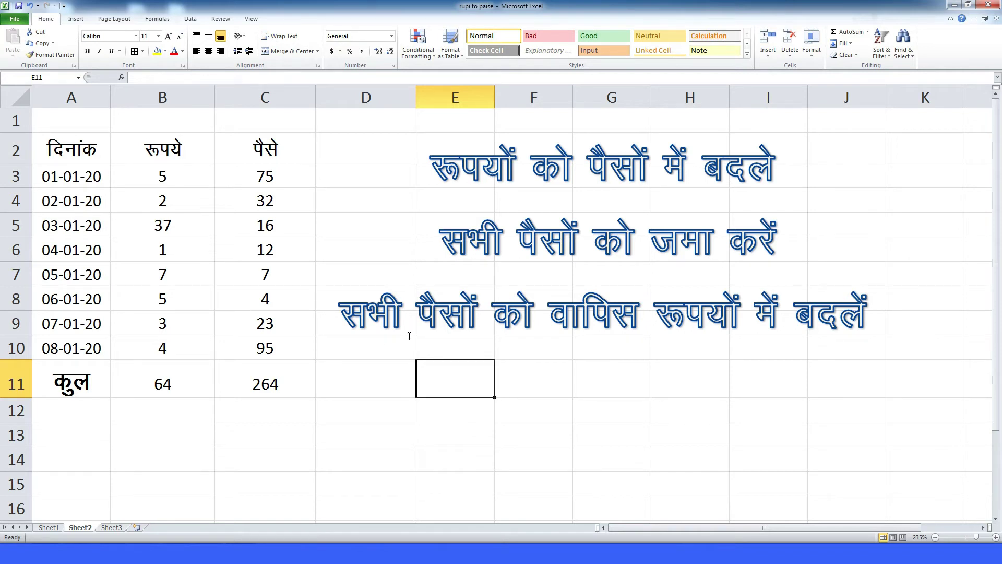
On Sheet3, enter the rupee total 359 in C6 of the rupees-to-paise table, checking it against Sheet1.
{"action": "left_click", "coordinate": [111, 527]}
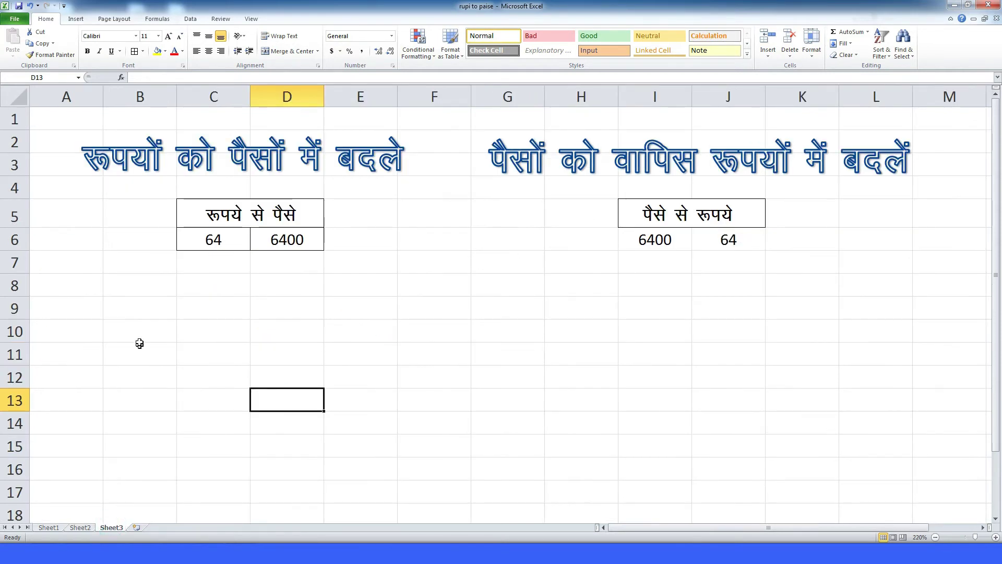
{"action": "left_click", "coordinate": [214, 240]}
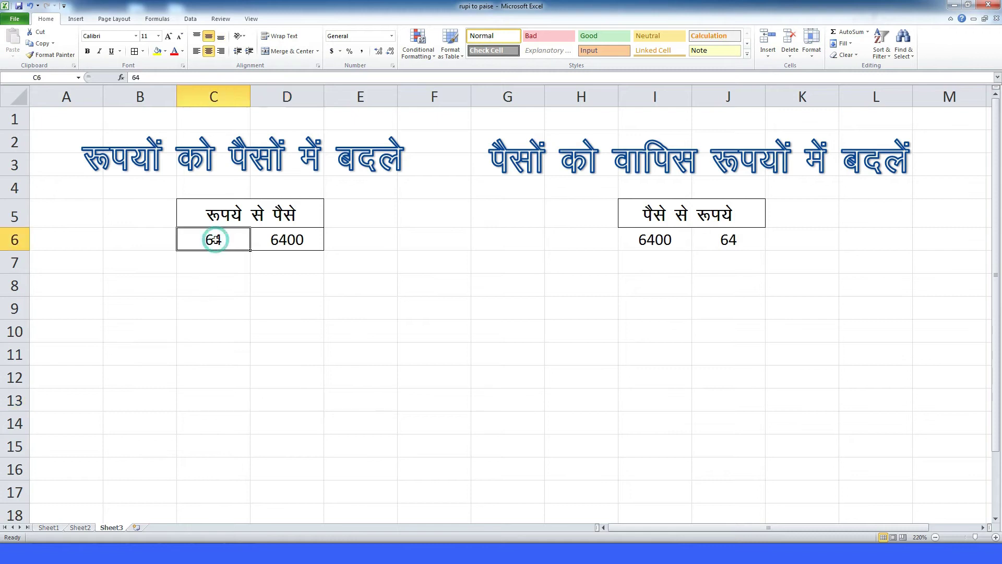
{"action": "left_click", "coordinate": [255, 238]}
{"action": "left_click", "coordinate": [228, 237]}
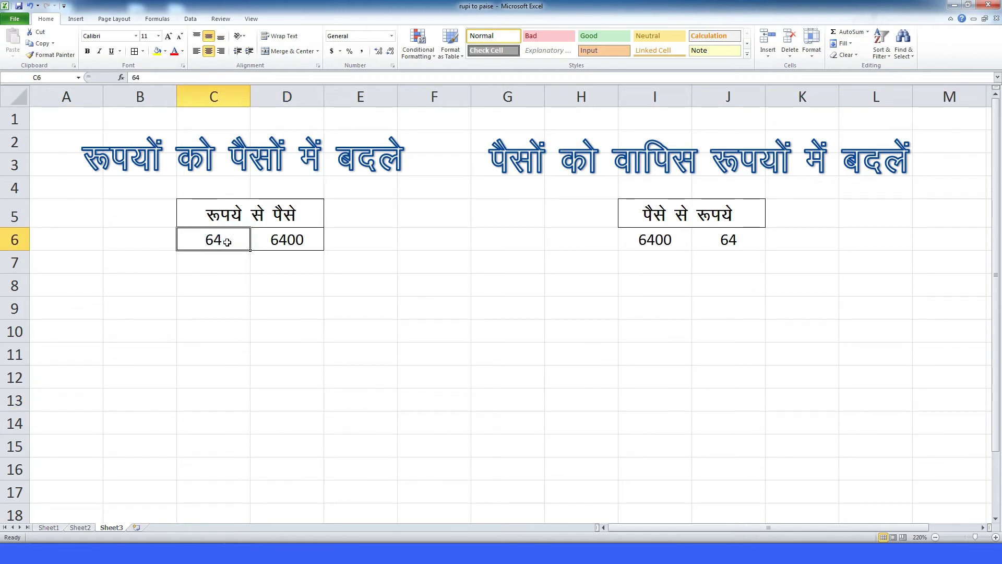
{"action": "left_click", "coordinate": [48, 528]}
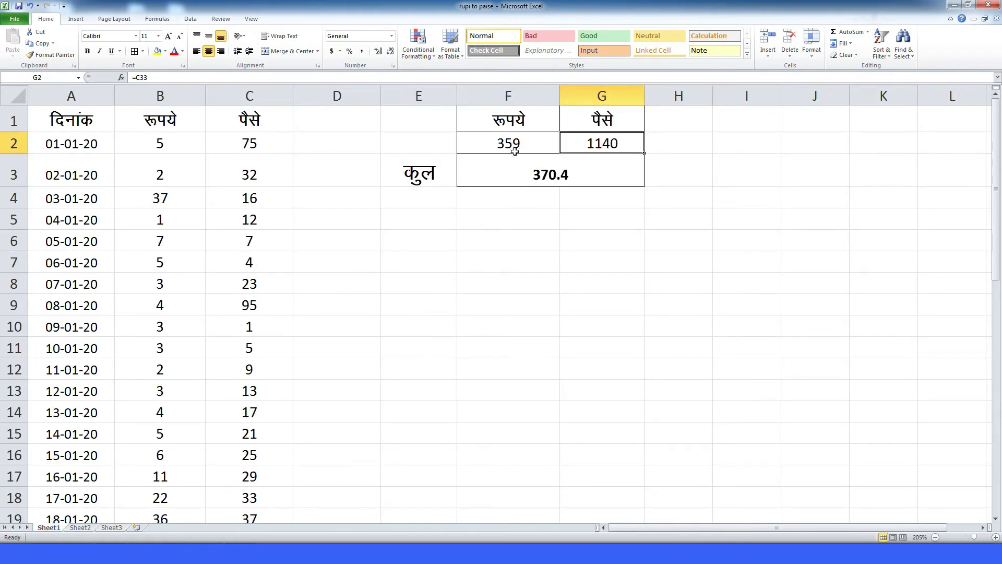
{"action": "left_click", "coordinate": [111, 527]}
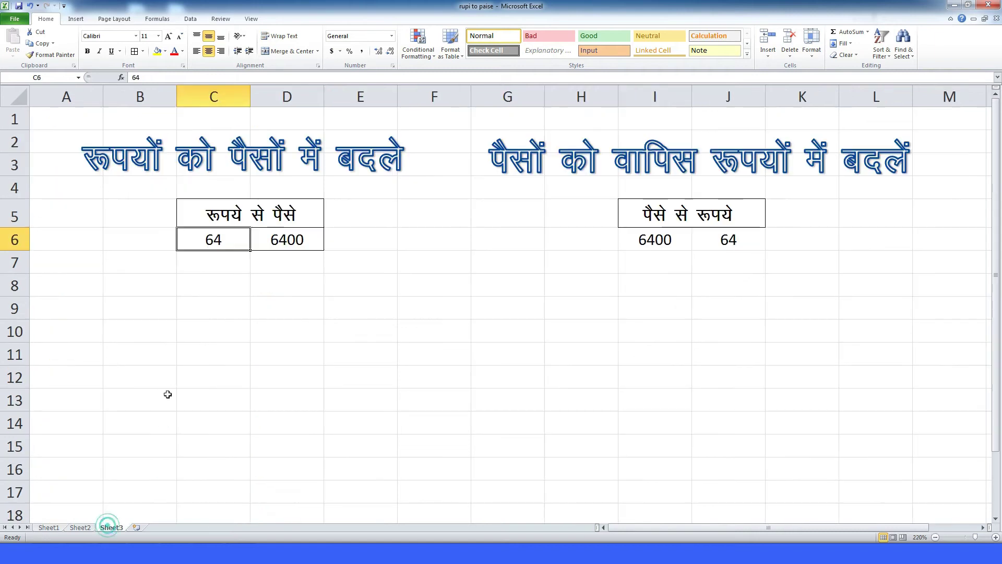
{"action": "type", "text": "3"}
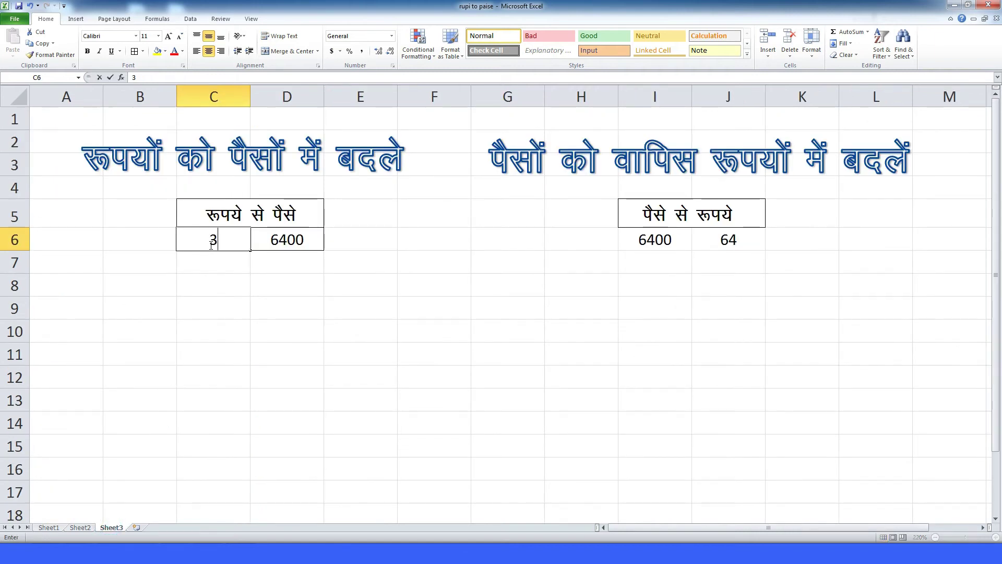
{"action": "type", "text": "59"}
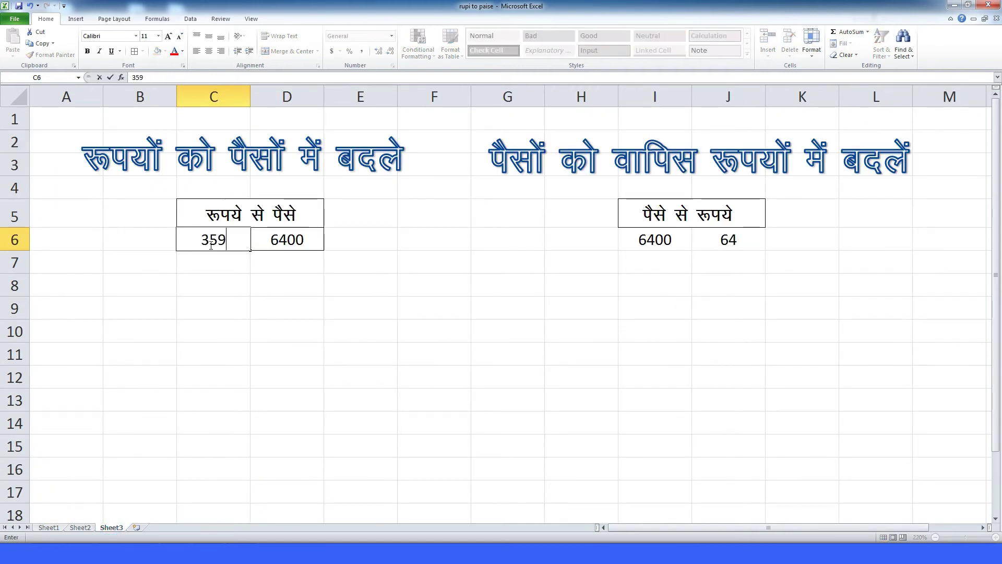
{"action": "key", "text": "Return"}
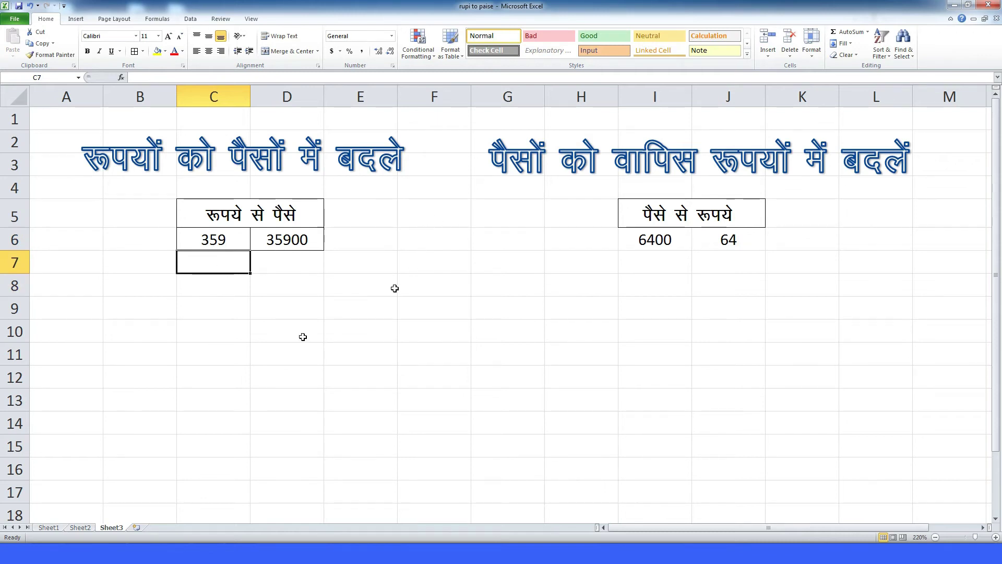
Check the paise total on Sheet1, and on Sheet3 enter + in E6 and 1140 in F6.
{"action": "left_click", "coordinate": [49, 527]}
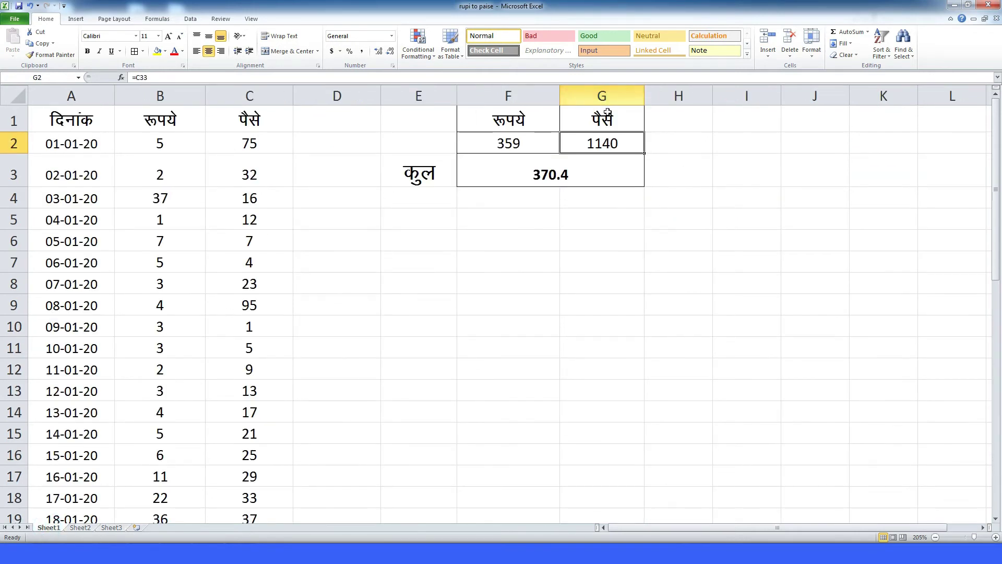
{"action": "left_click", "coordinate": [80, 527]}
{"action": "left_click", "coordinate": [111, 527]}
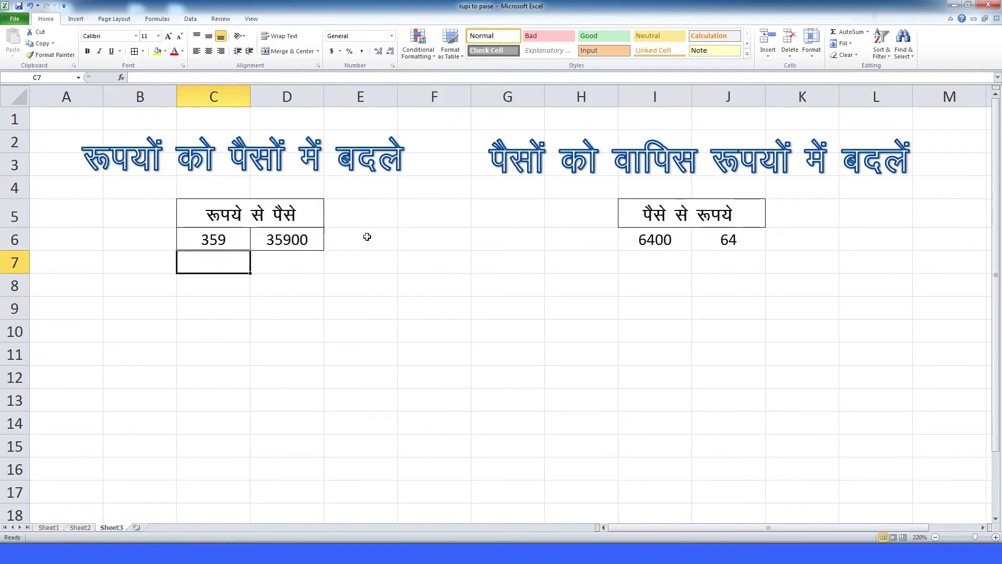
{"action": "left_click", "coordinate": [366, 236]}
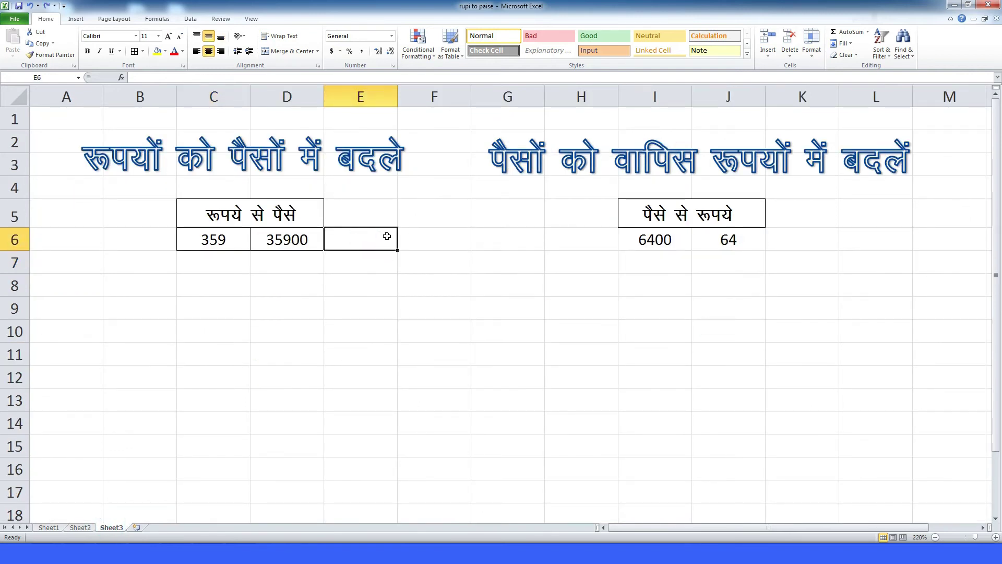
{"action": "type", "text": "+"}
{"action": "key", "text": "Return"}
{"action": "left_click", "coordinate": [425, 238]}
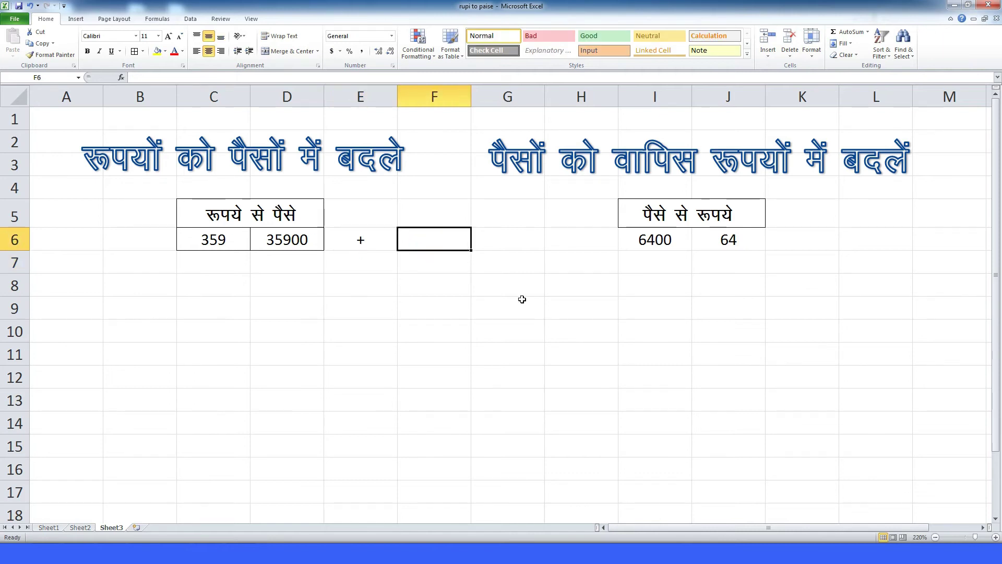
{"action": "type", "text": "1140"}
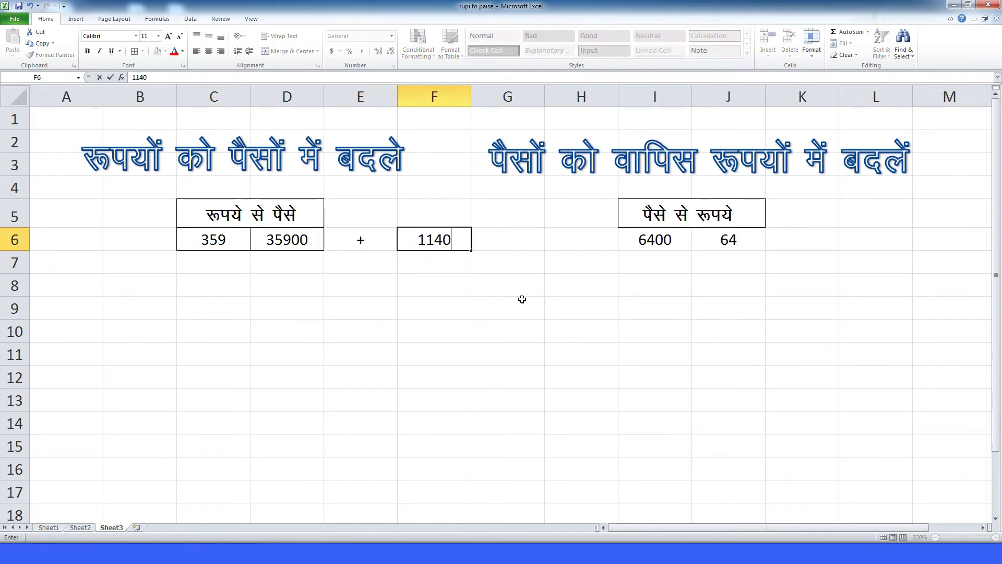
{"action": "key", "text": "Return"}
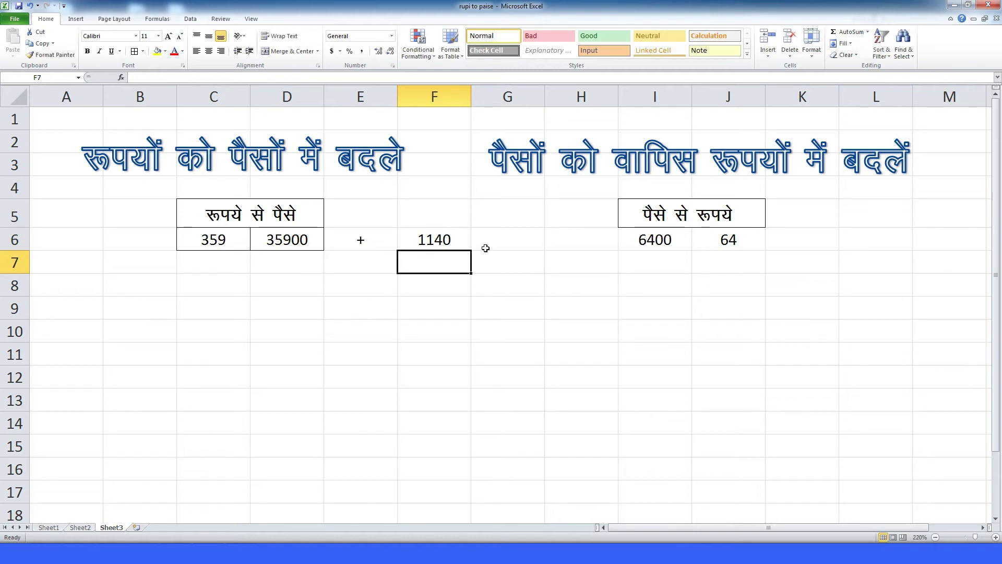
Add the converted rupees and the paise in G6 with the formula =D6+F6.
{"action": "left_click", "coordinate": [514, 243]}
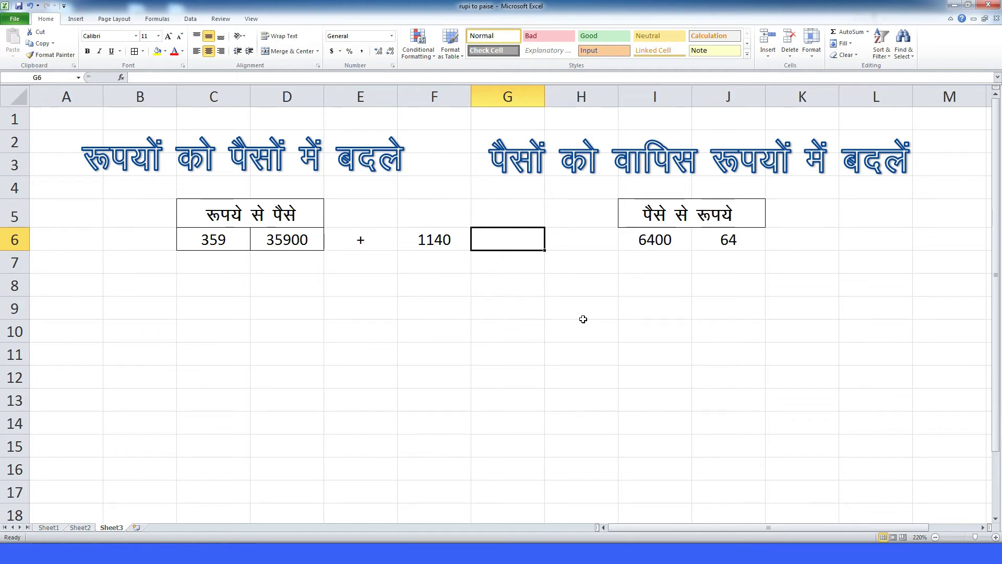
{"action": "type", "text": "="}
{"action": "left_click", "coordinate": [265, 247]}
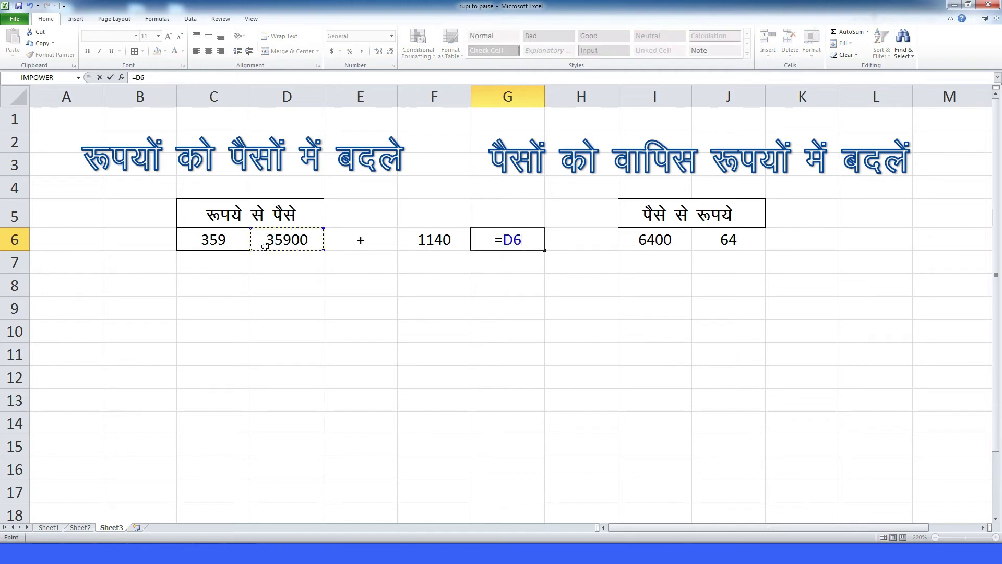
{"action": "type", "text": "+"}
{"action": "left_click", "coordinate": [423, 243]}
{"action": "key", "text": "Return"}
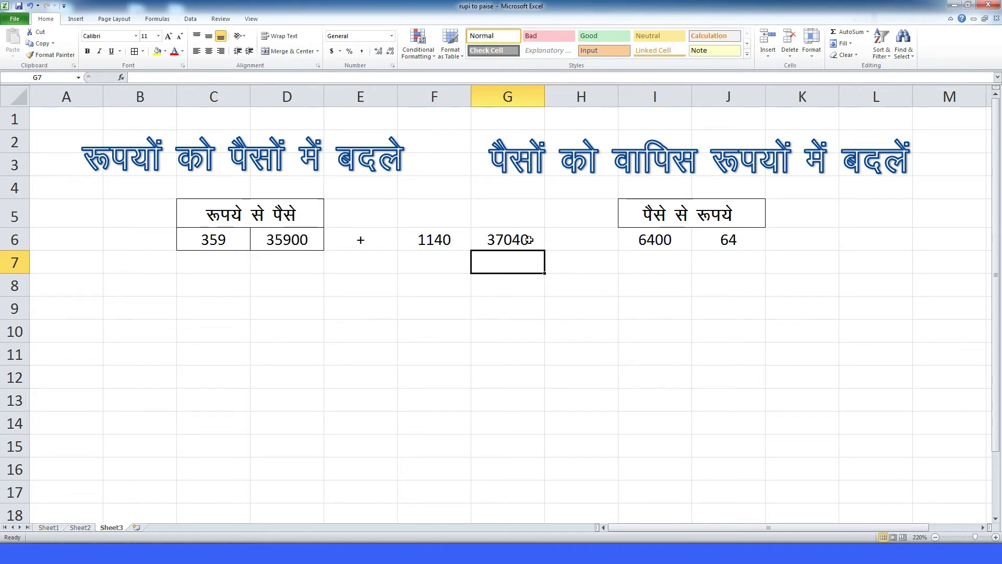
In I6 of the paise-to-rupees table, reference the combined paise total with the formula =G6.
{"action": "left_click", "coordinate": [642, 243]}
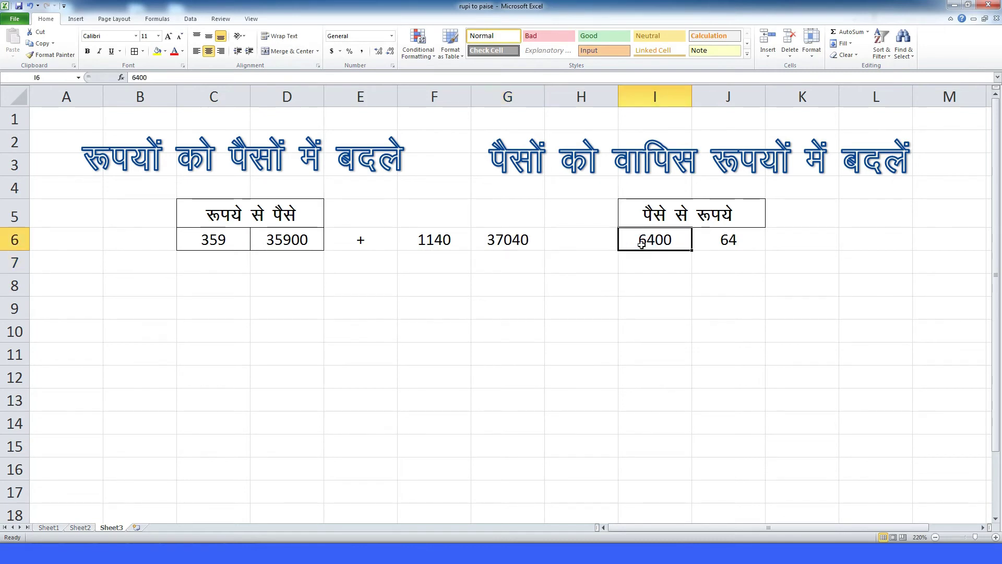
{"action": "type", "text": "="}
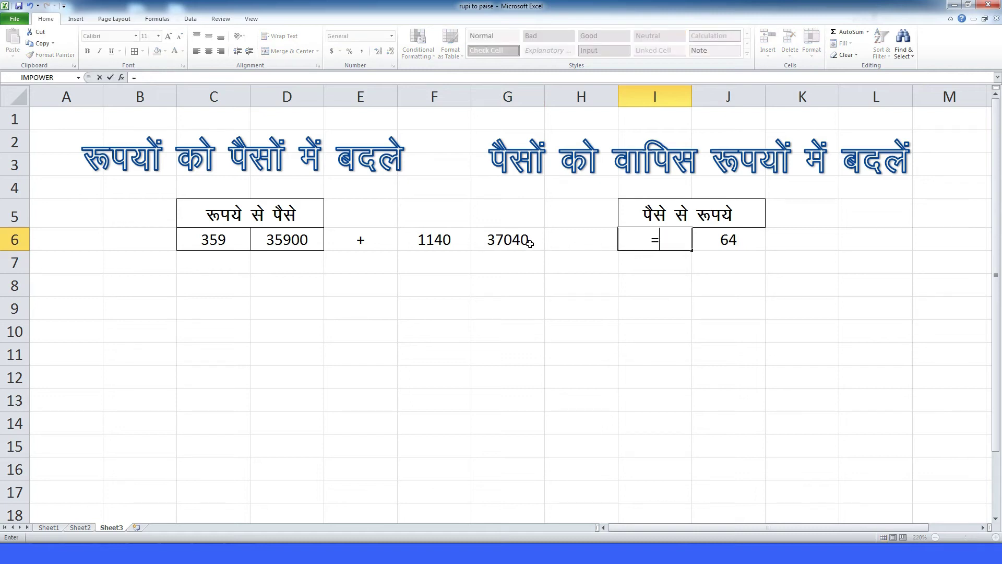
{"action": "left_click", "coordinate": [512, 241]}
{"action": "key", "text": "Return"}
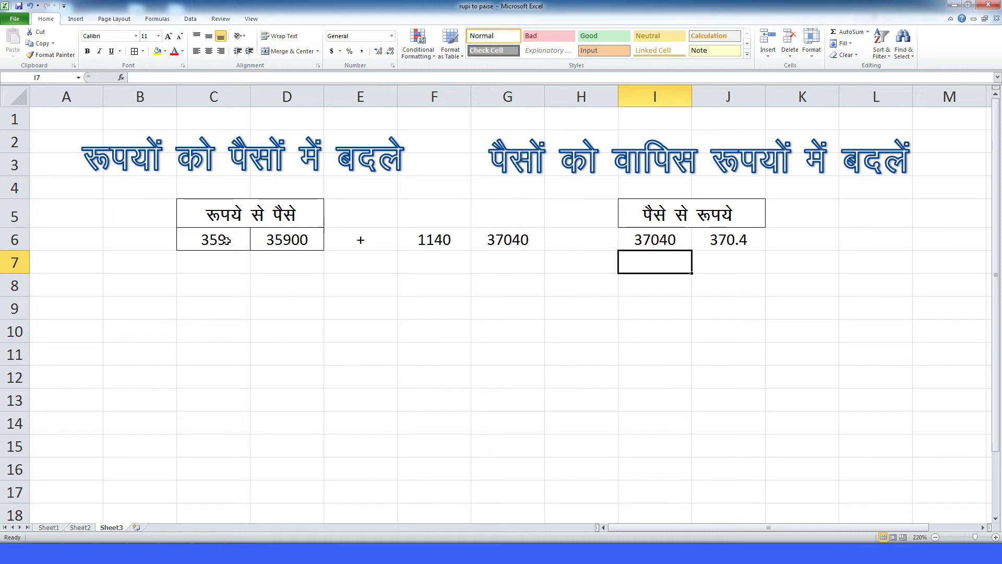
Review the rupee-to-paise formula in D6, and check the paise column total on Sheet1 before returning to Sheet3.
{"action": "double_click", "coordinate": [278, 243]}
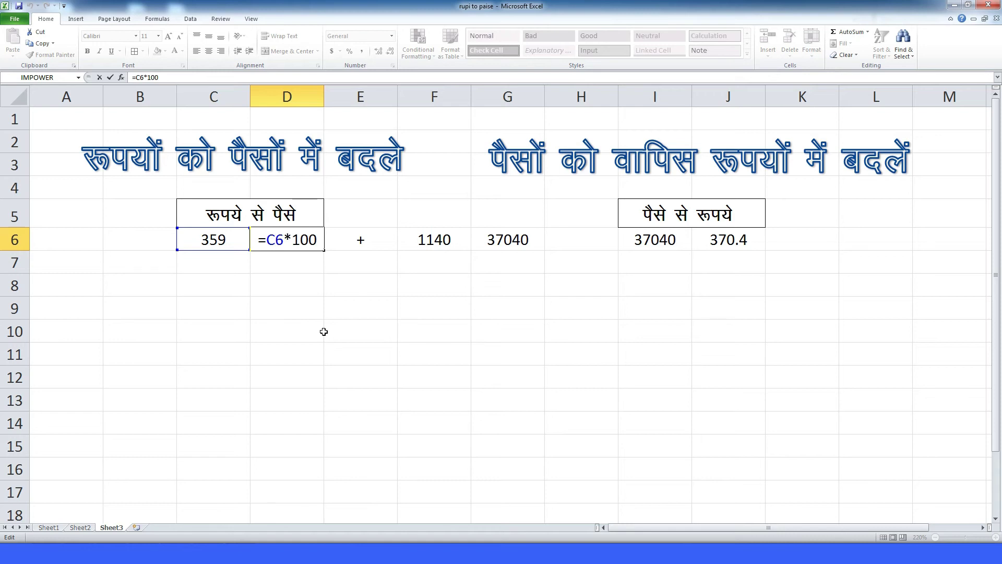
{"action": "key", "text": "Return"}
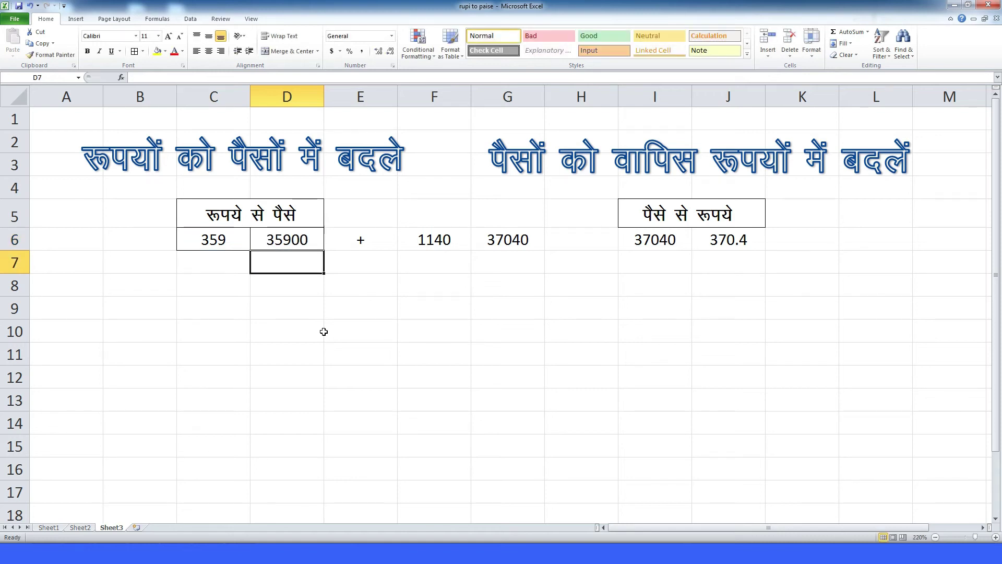
{"action": "left_click", "coordinate": [48, 527]}
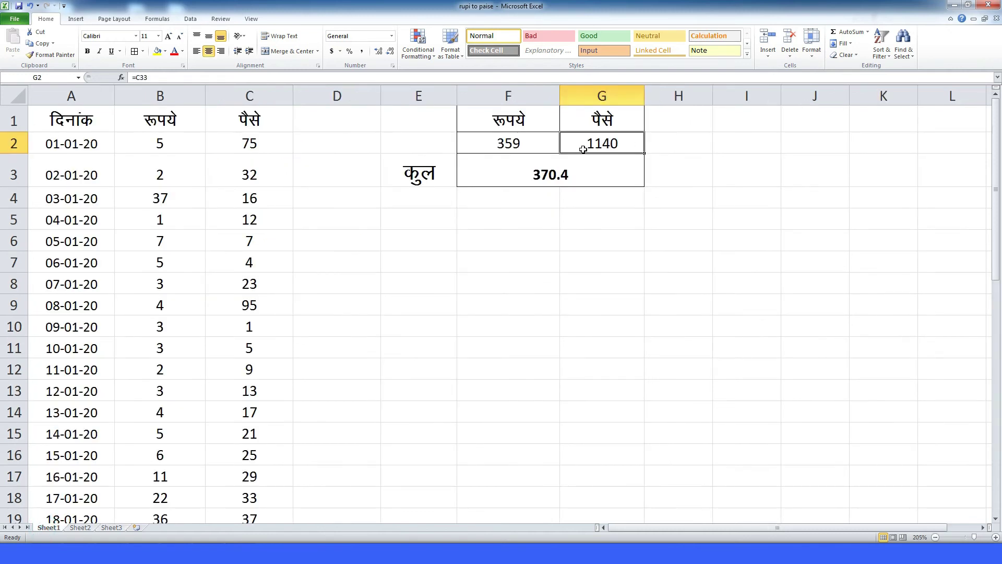
{"action": "scroll", "coordinate": [275, 232], "scroll_direction": "down", "scroll_amount": 8}
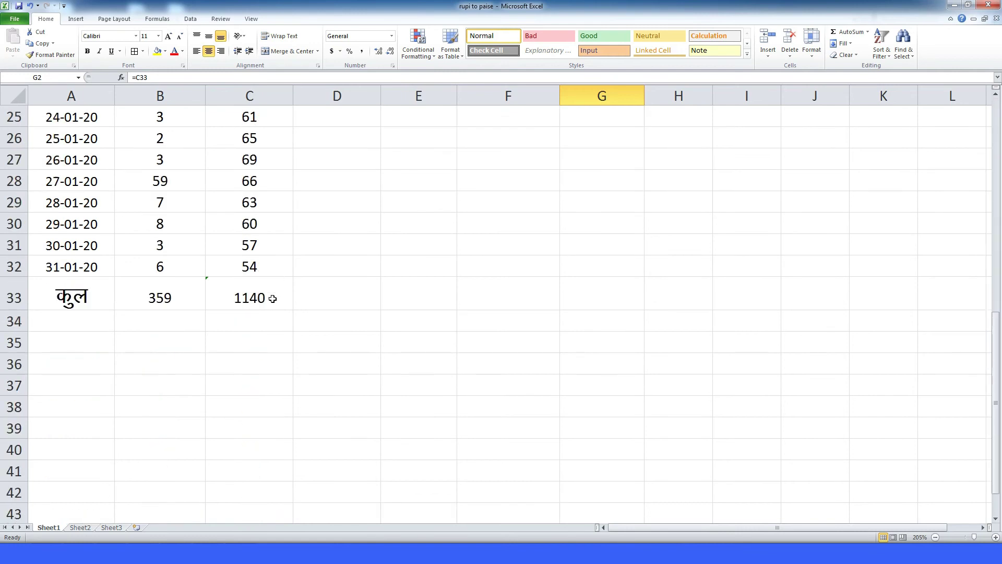
{"action": "scroll", "coordinate": [253, 282], "scroll_direction": "up", "scroll_amount": 8}
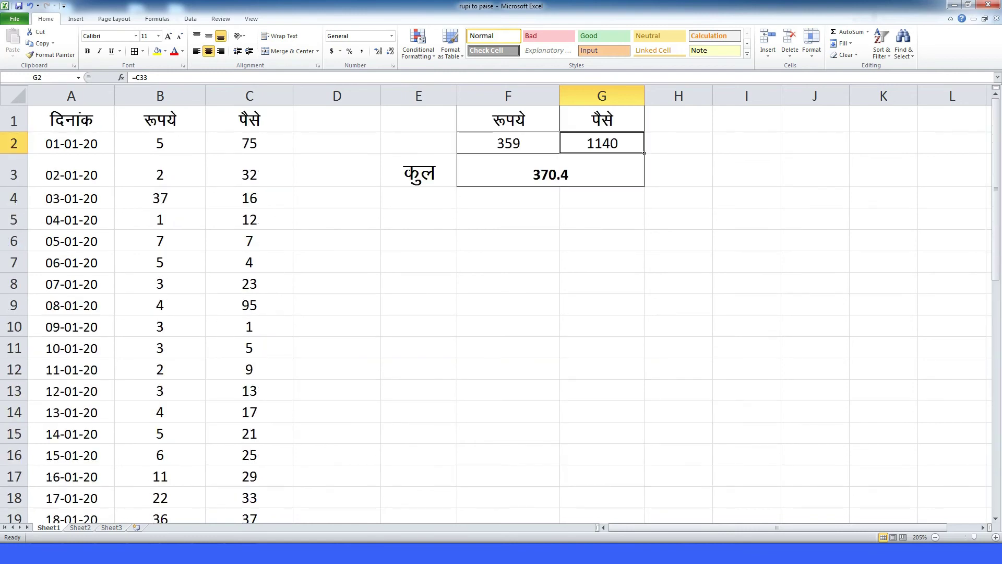
{"action": "left_click", "coordinate": [111, 527]}
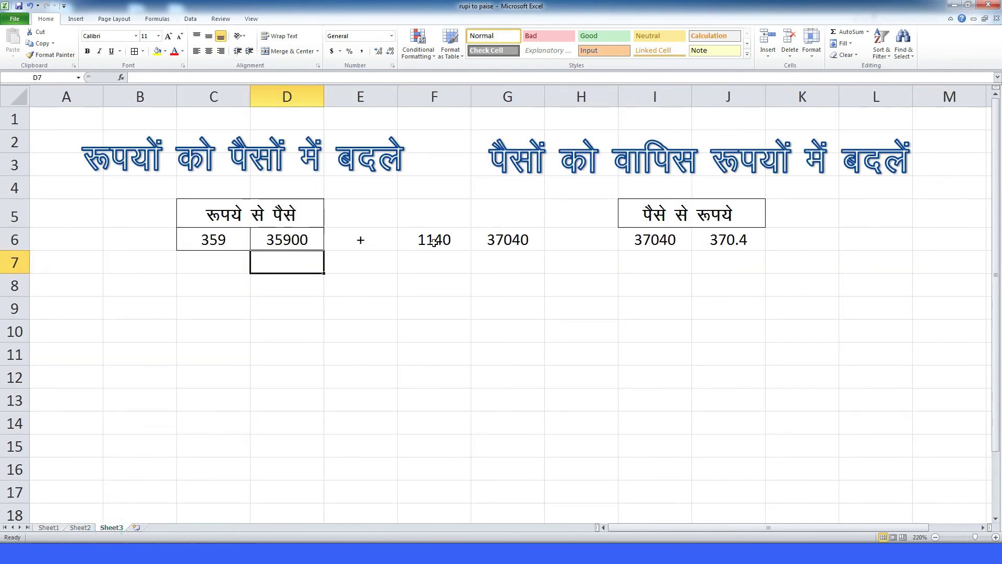
Enter the Hindi headings कुल पैसे in G5 and पैसे in F5 above the paise values.
{"action": "left_click", "coordinate": [504, 241]}
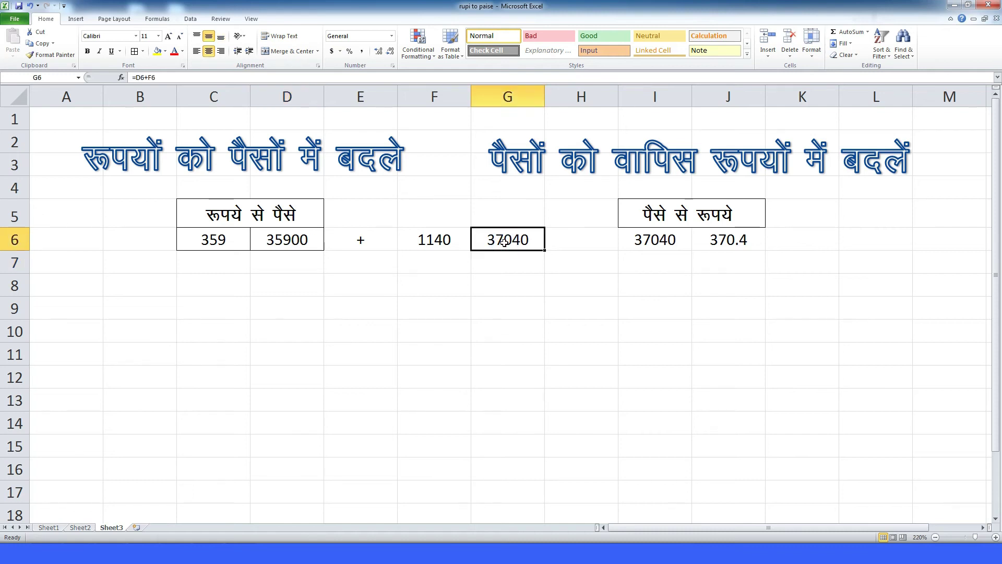
{"action": "left_click", "coordinate": [505, 215]}
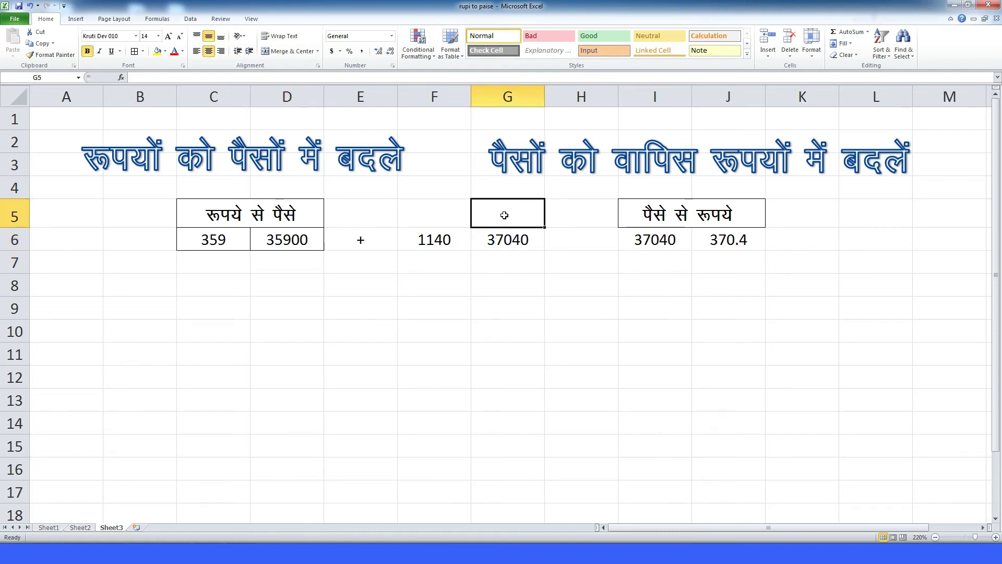
{"action": "type", "text": "d"}
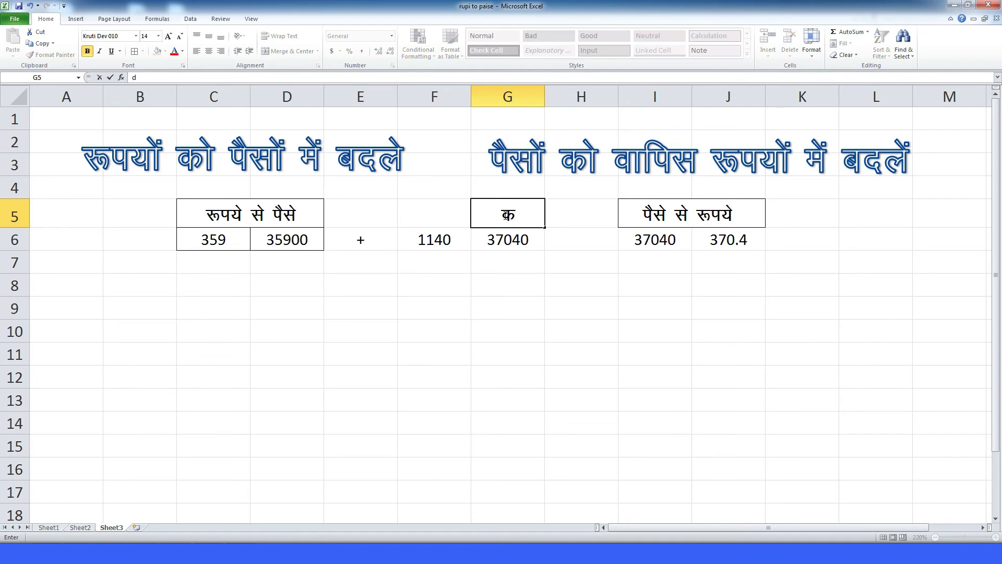
{"action": "type", "text": "qy iSls"}
{"action": "key", "text": "Left"}
{"action": "type", "text": "iSls"}
{"action": "key", "text": "Return"}
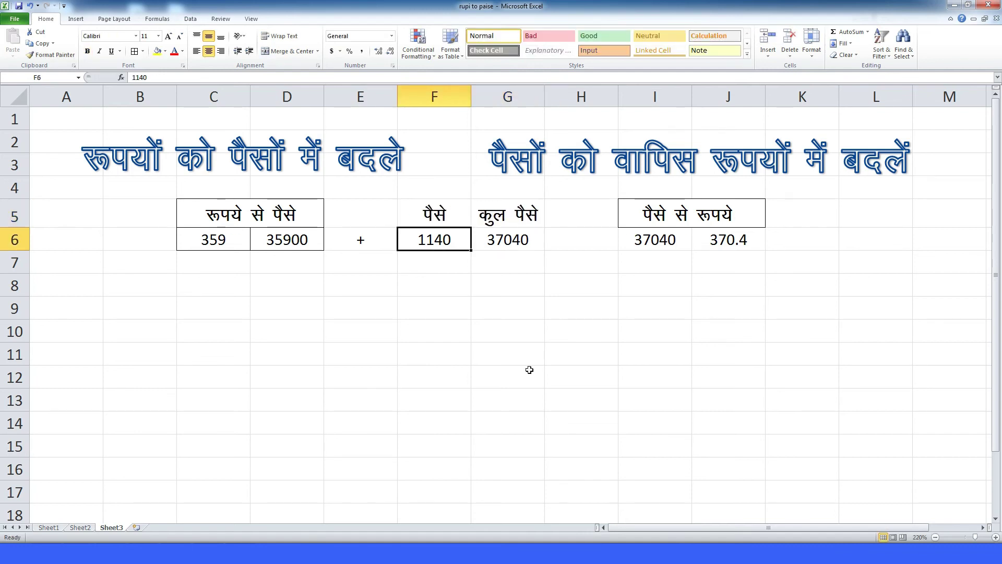
Apply borders to all cells in the range F5:G6.
{"action": "left_click_drag", "start_coordinate": [417, 212], "coordinate": [488, 236]}
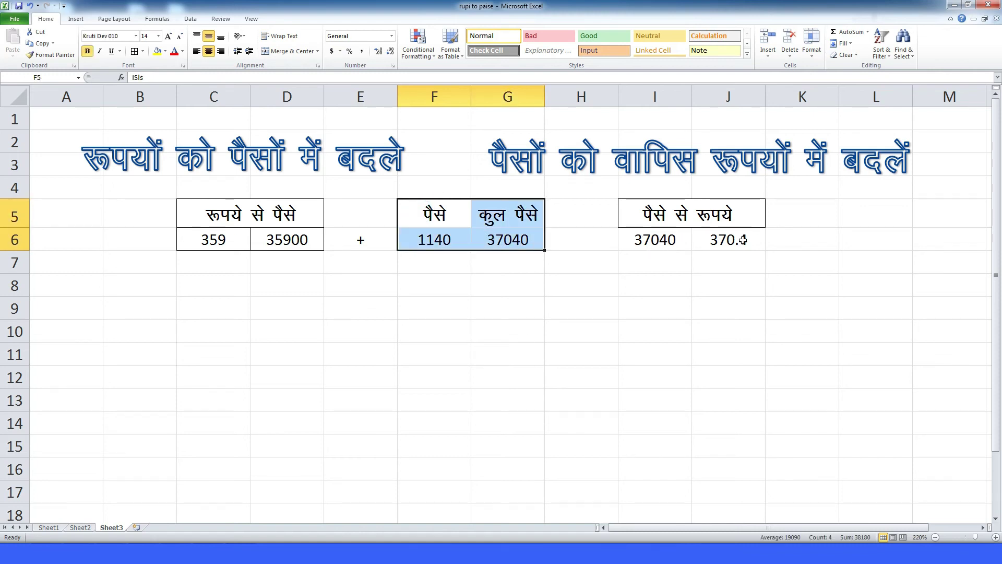
{"action": "left_click", "coordinate": [132, 51]}
{"action": "left_click", "coordinate": [648, 332]}
Review the conversion formulas in J6 and D6 and the paise sum formula in G6, leaving them unedited.
{"action": "double_click", "coordinate": [727, 239]}
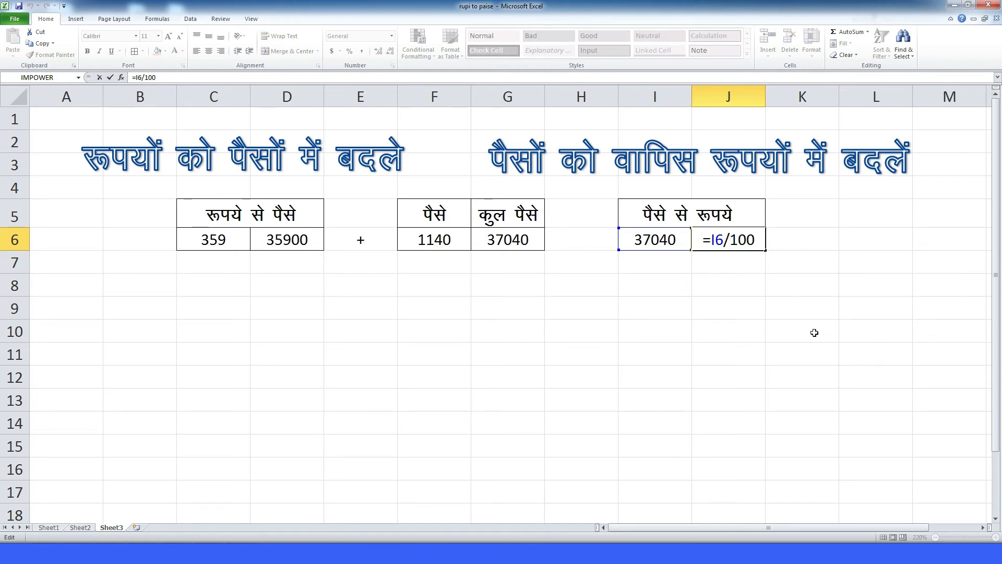
{"action": "key", "text": "Return"}
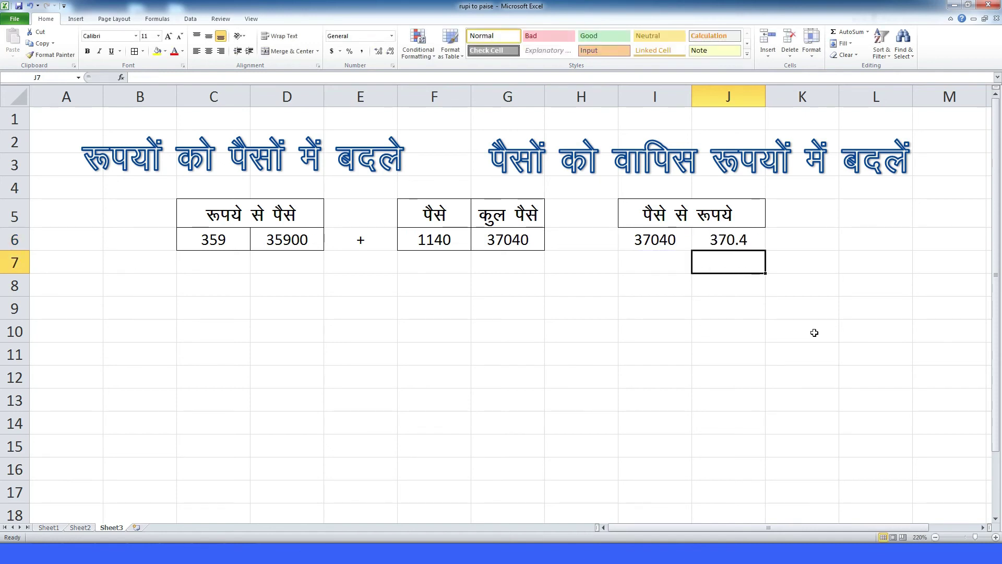
{"action": "double_click", "coordinate": [303, 245]}
{"action": "key", "text": "Return"}
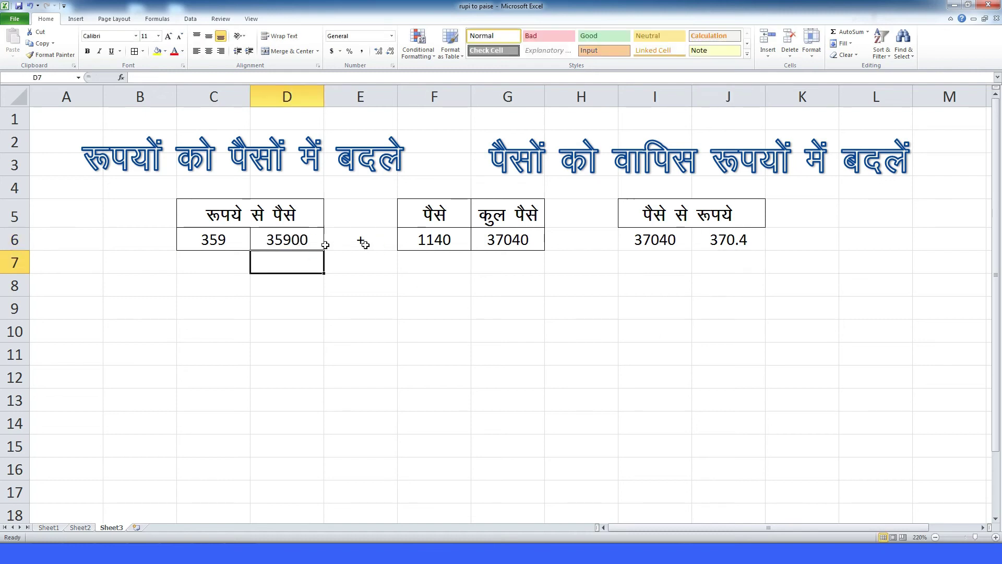
{"action": "double_click", "coordinate": [486, 245]}
{"action": "key", "text": "Return"}
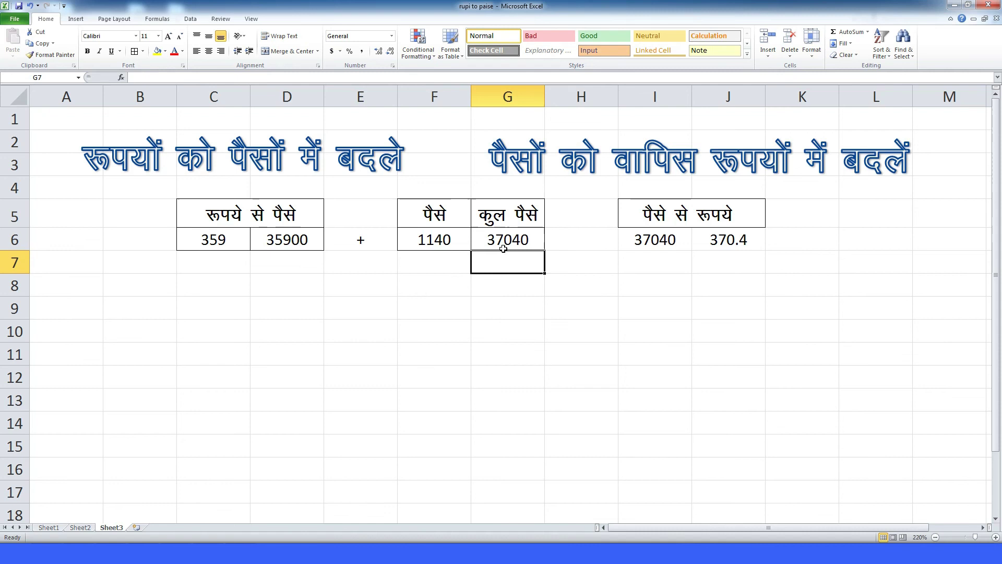
{"action": "double_click", "coordinate": [718, 240]}
{"action": "key", "text": "Return"}
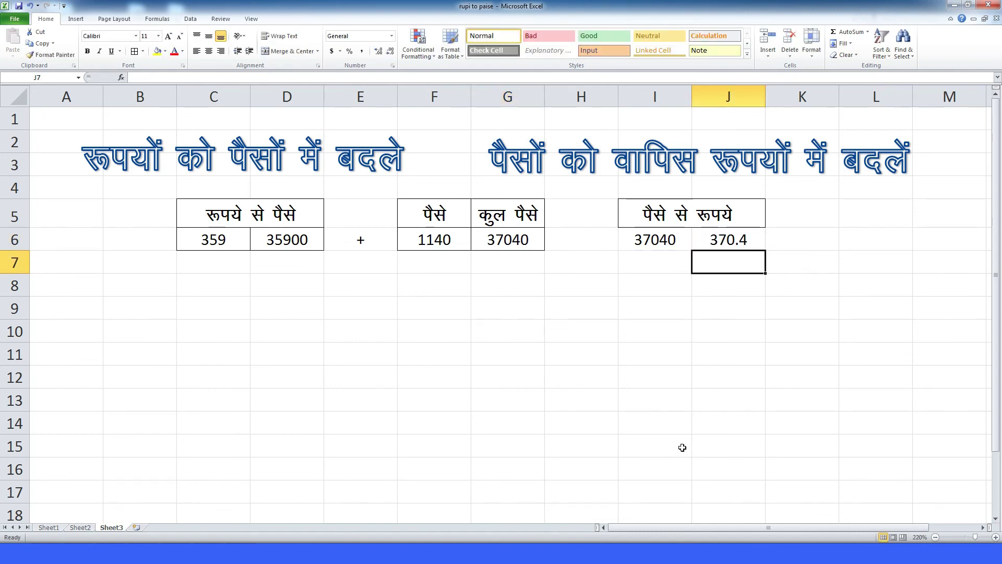
On Sheet1, examine the combined rupee and paise formula in the merged total cell F3.
{"action": "left_click", "coordinate": [50, 528]}
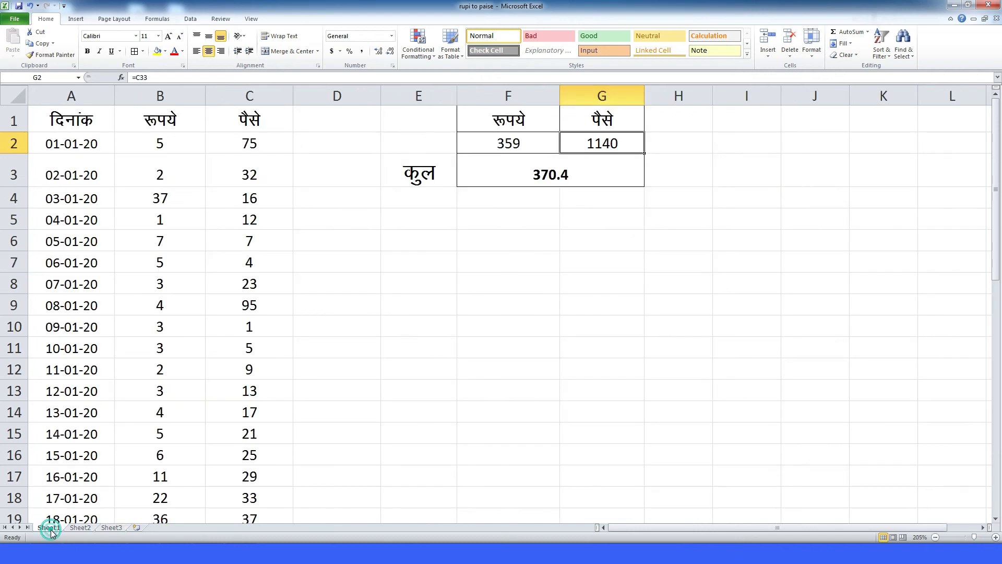
{"action": "double_click", "coordinate": [511, 174]}
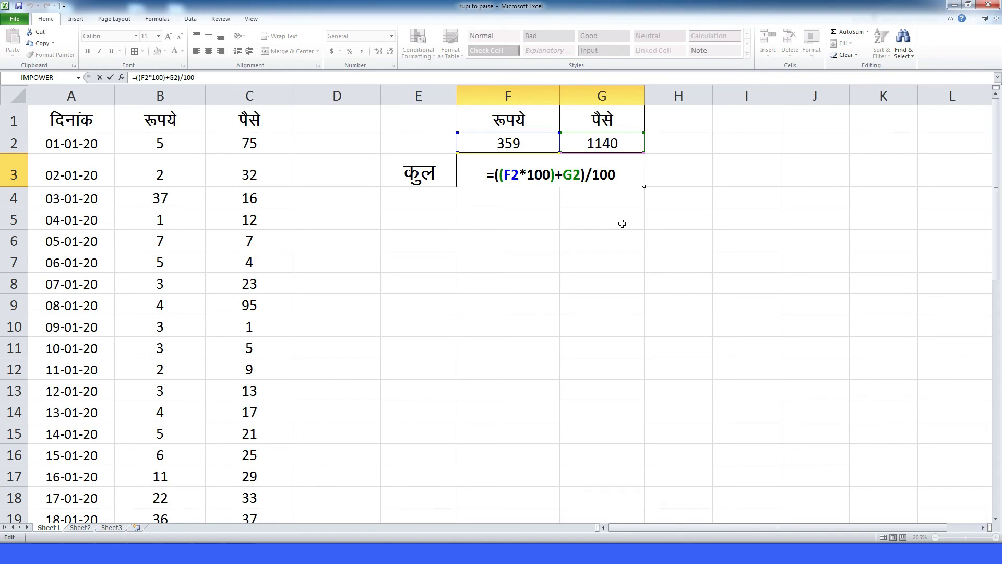
{"action": "key", "text": "Return"}
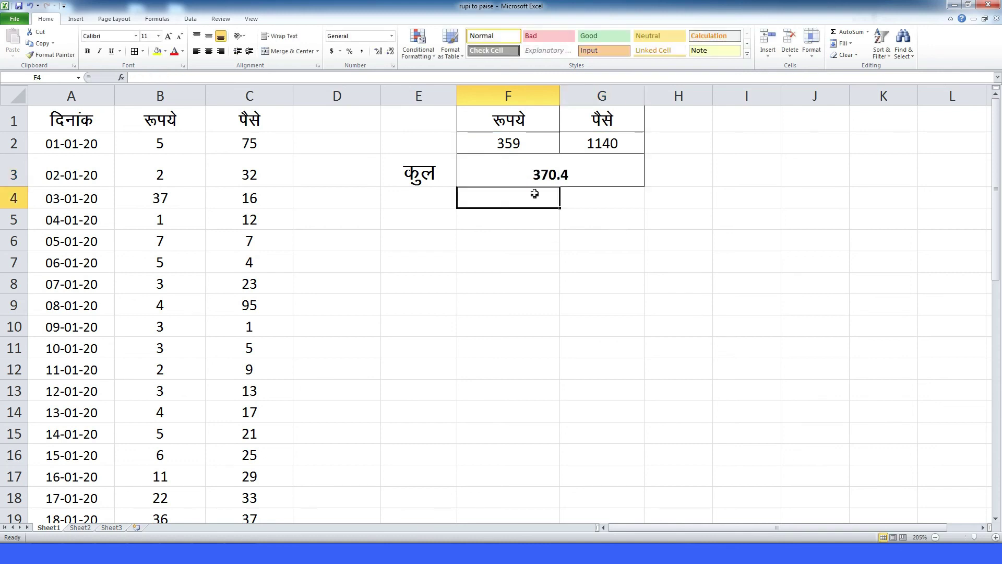